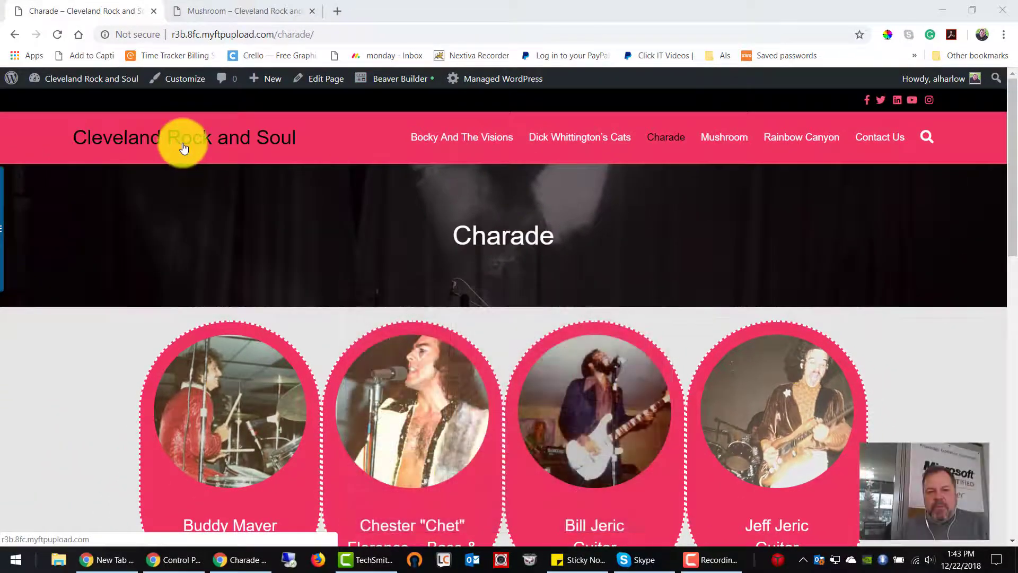
Step: Open the Dick Whittington's Cats page and start editing it in Beaver Builder
click(595, 147)
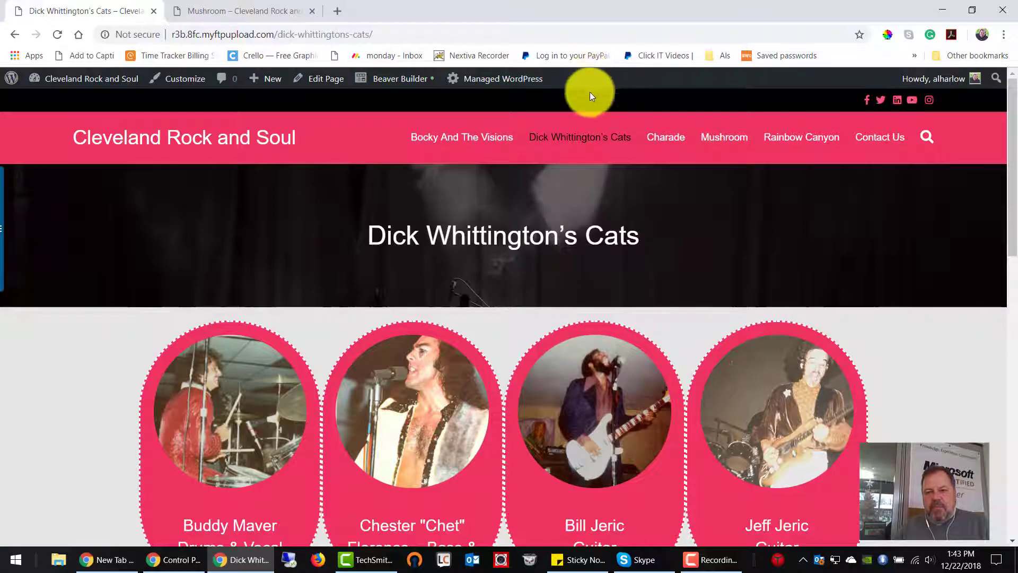
mouse_move(928, 85)
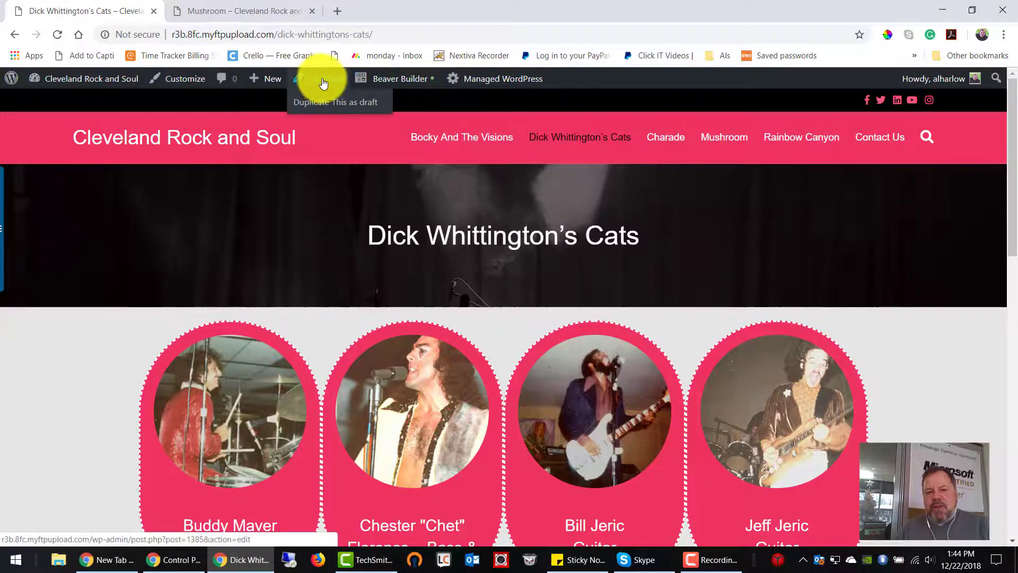
click(398, 82)
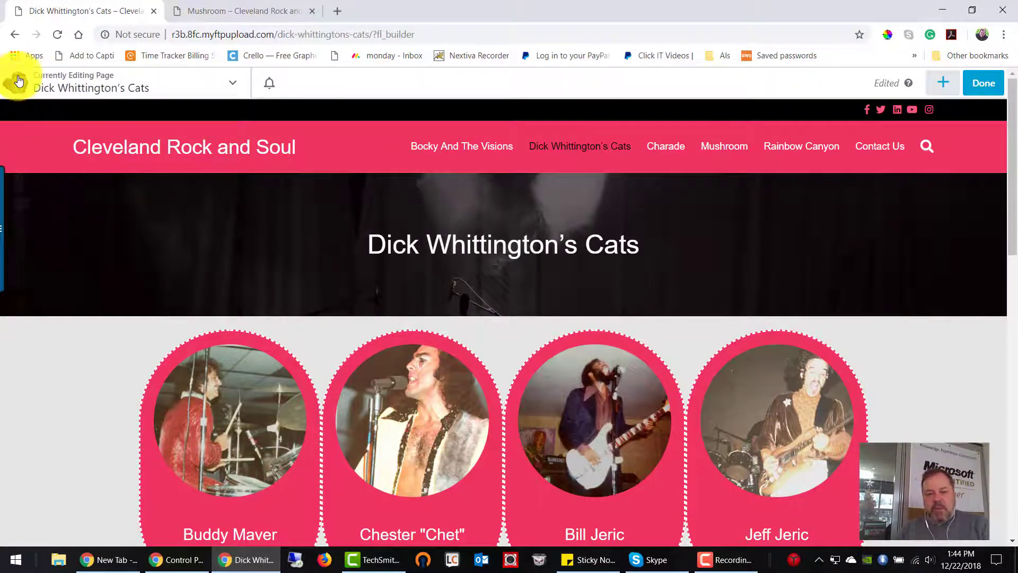
Step: Look over the page's title row, band member photos and album description, and dismiss the CCleaner notification
mouse_move(791, 237)
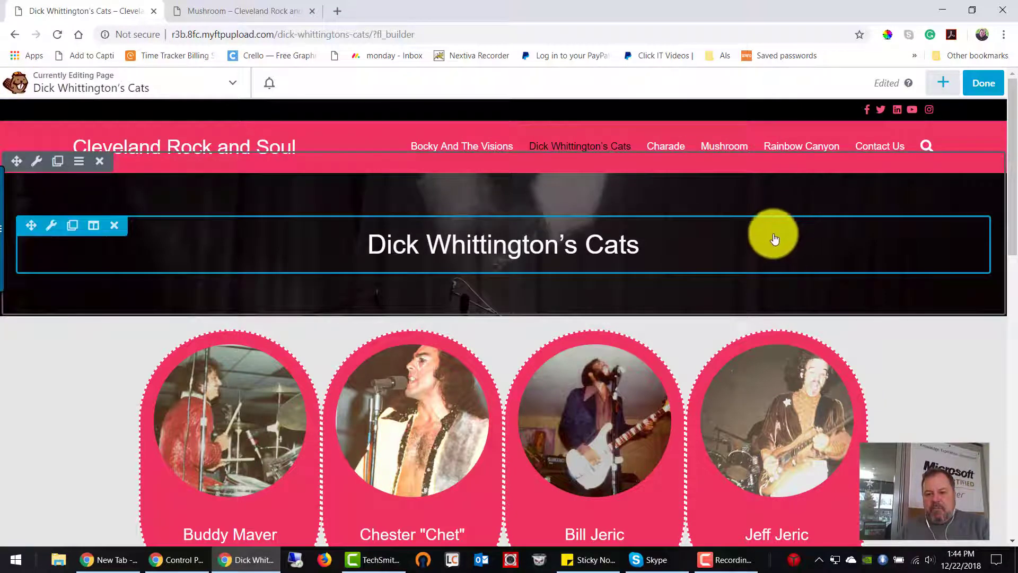
mouse_move(696, 340)
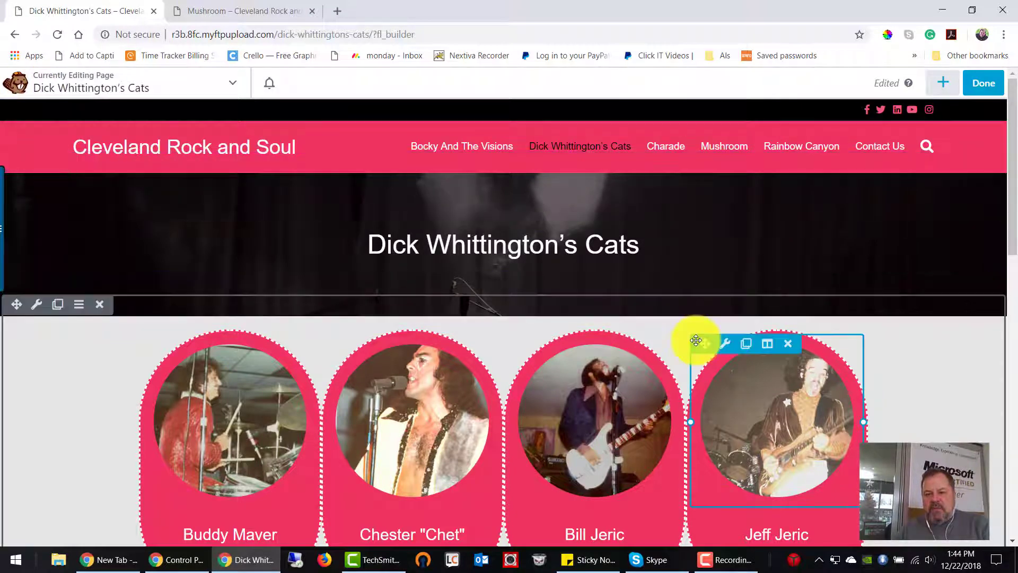
mouse_move(400, 403)
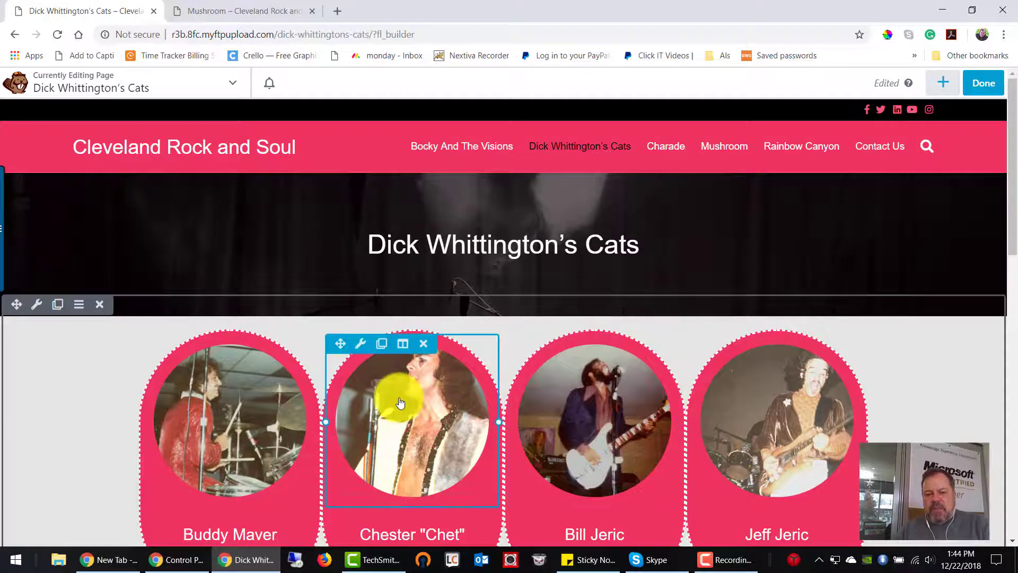
scroll(252, 405, down, 3)
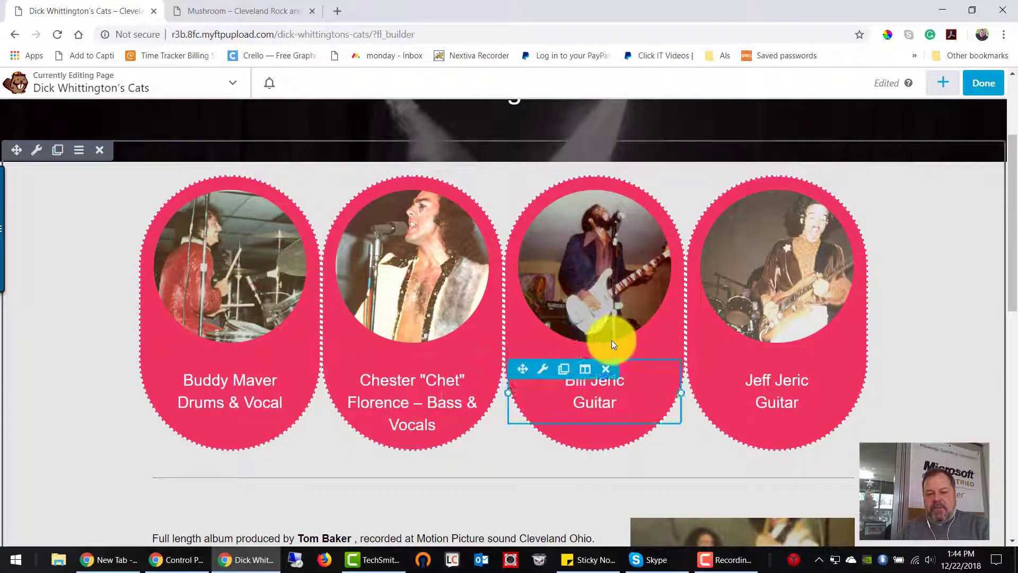
scroll(615, 338, down, 2)
scroll(928, 302, down, 2)
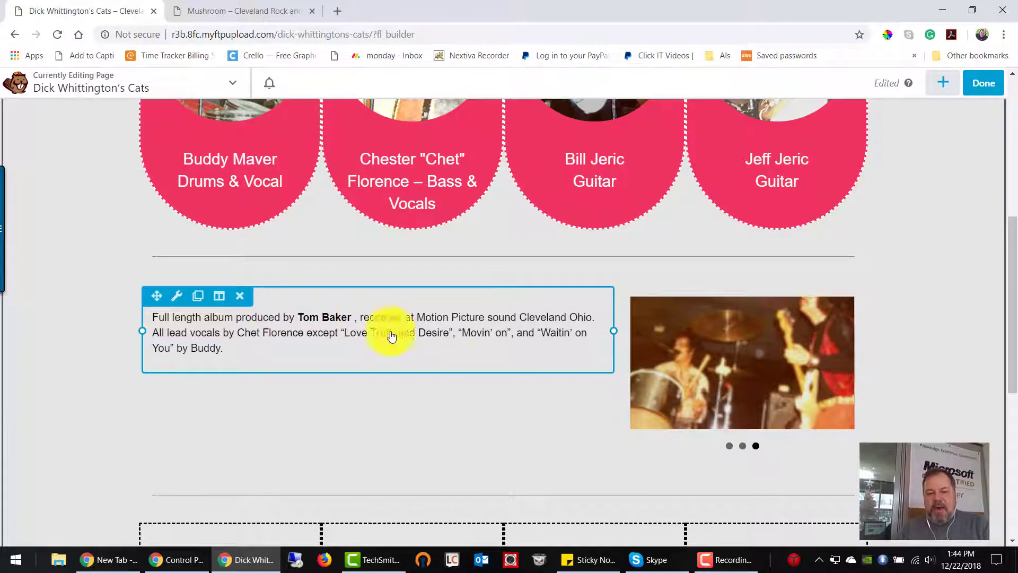
scroll(481, 335, down, 2)
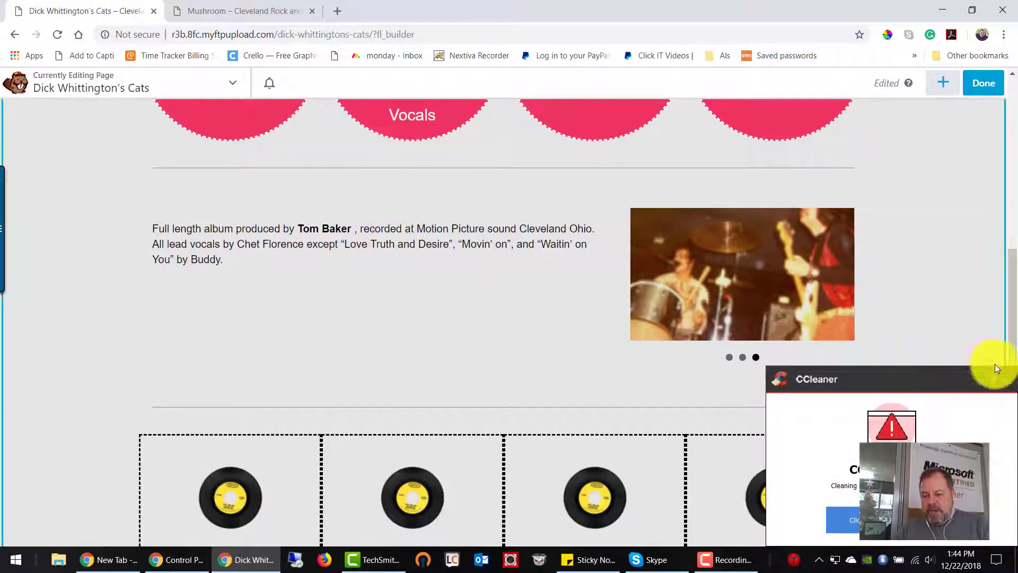
click(1006, 379)
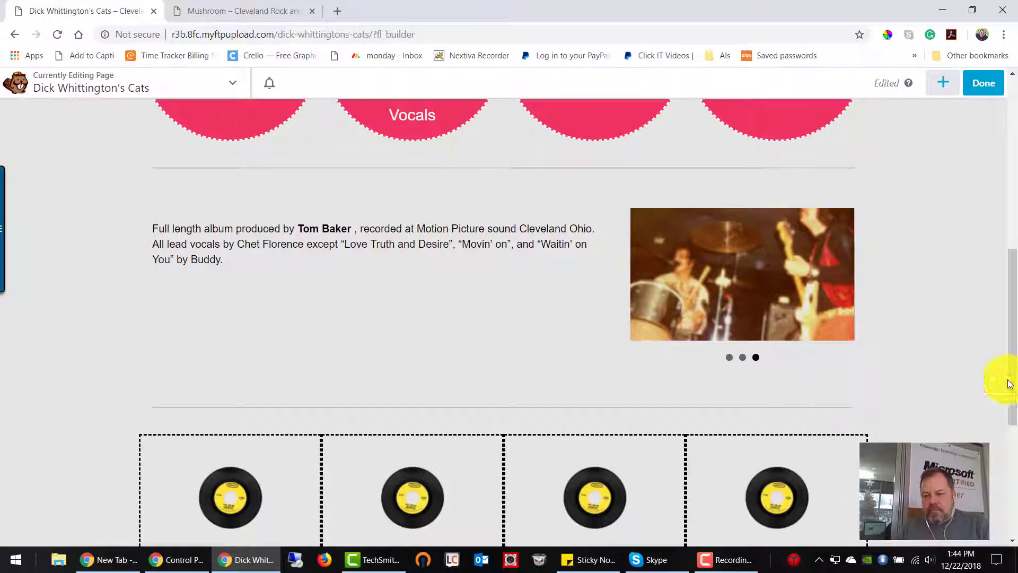
Step: Add a new paragraph reading "Test" below the album description and save the text module
click(374, 218)
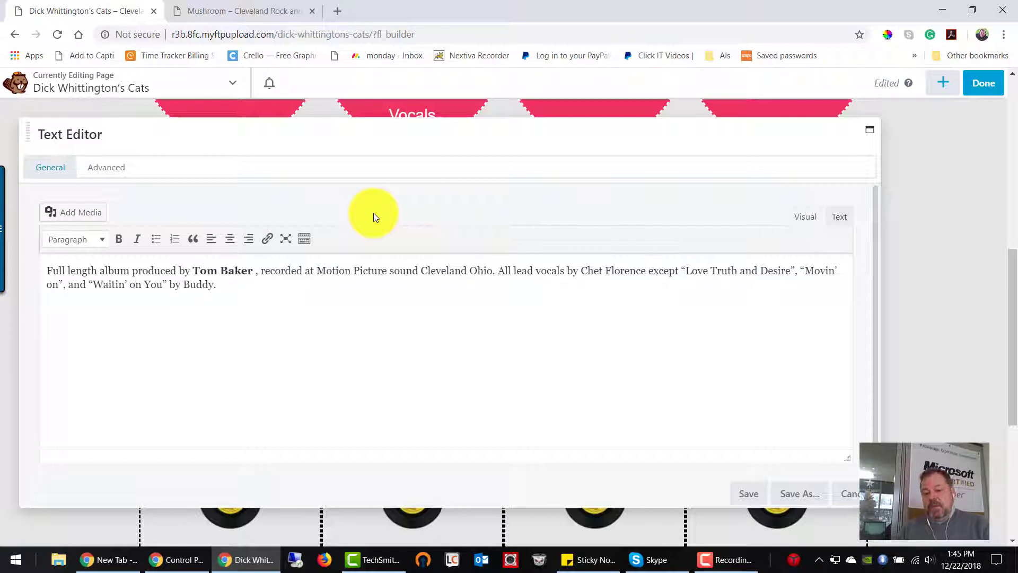
click(216, 308)
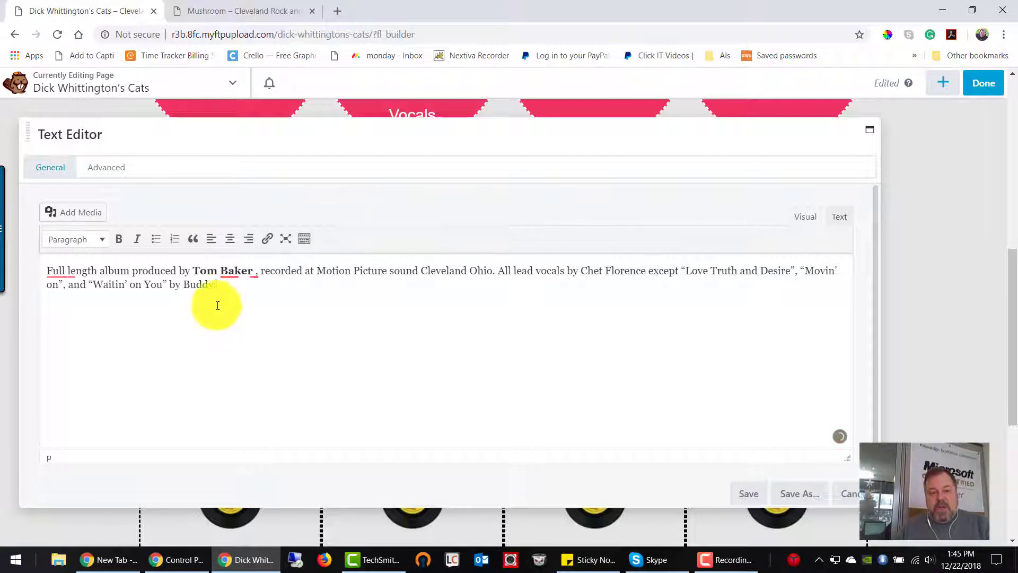
key(Return)
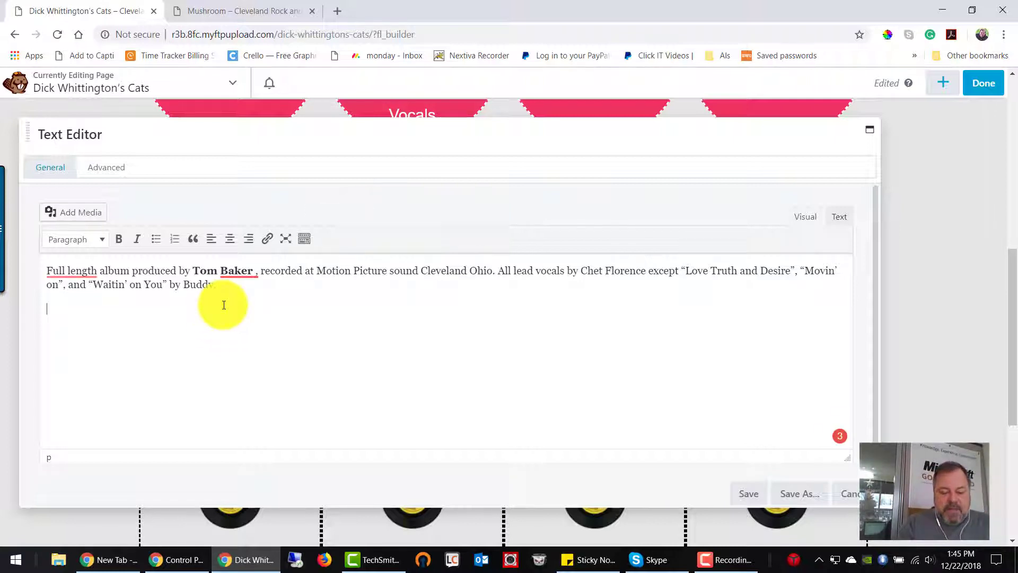
text(Test)
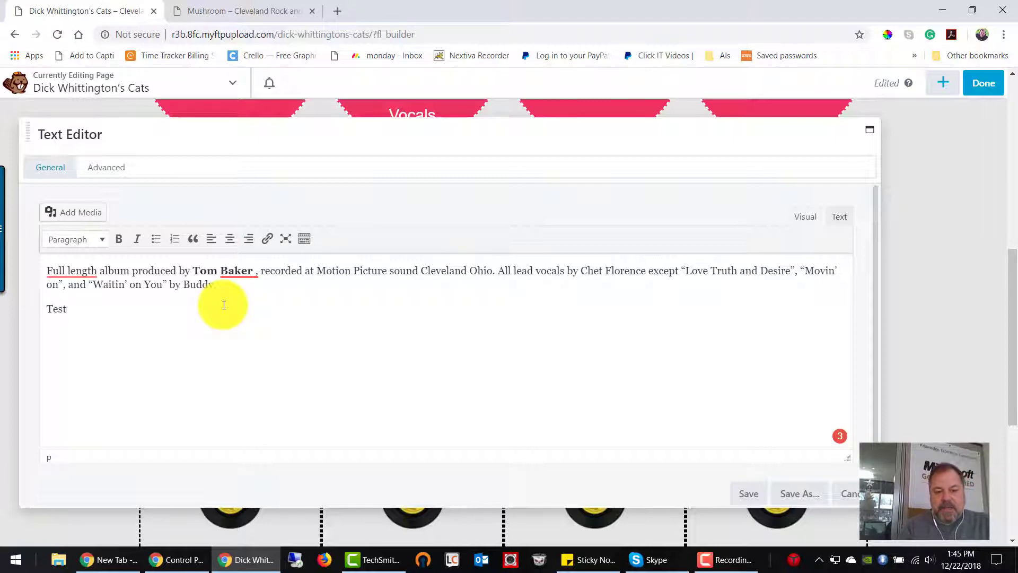
click(748, 494)
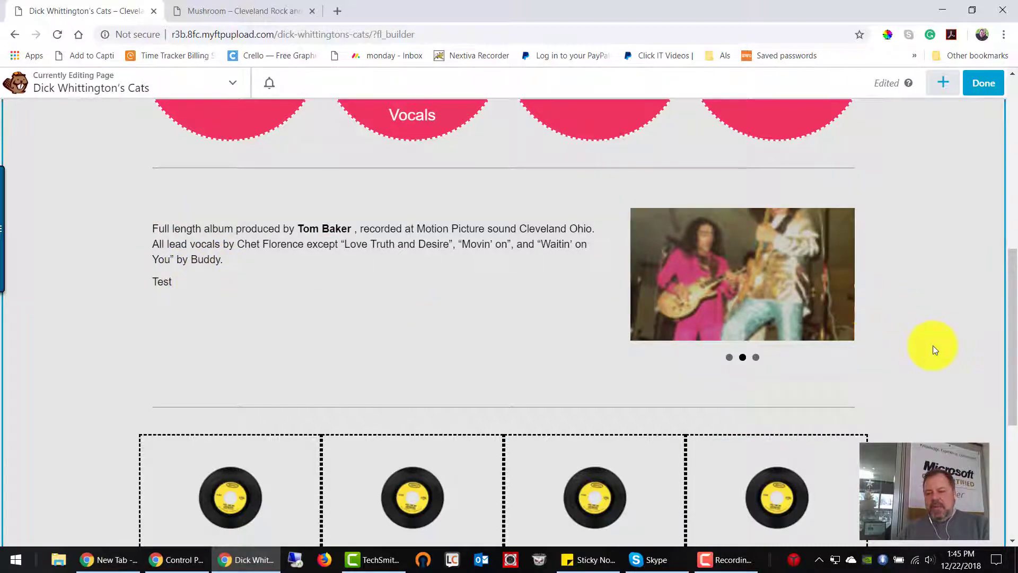
Step: Add a fourth slide to the content slider beside the album description
scroll(934, 347, down, 2)
scroll(933, 345, down, 4)
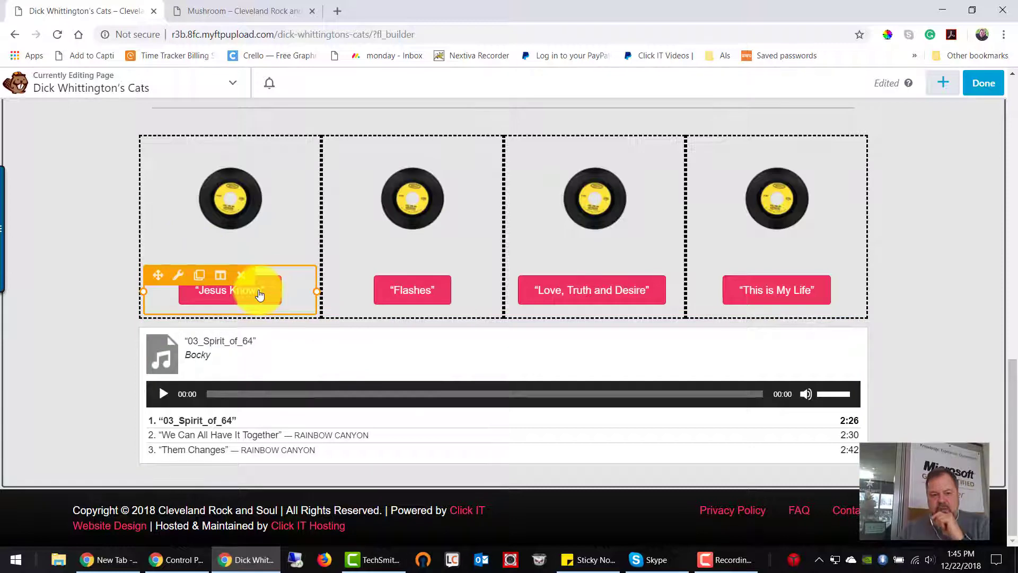
scroll(738, 284, up, 6)
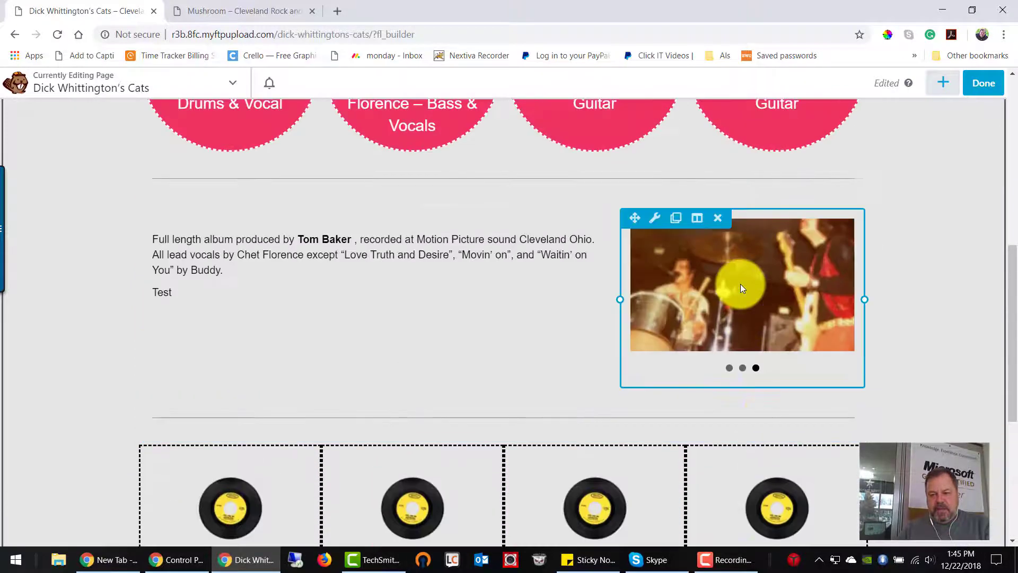
click(655, 225)
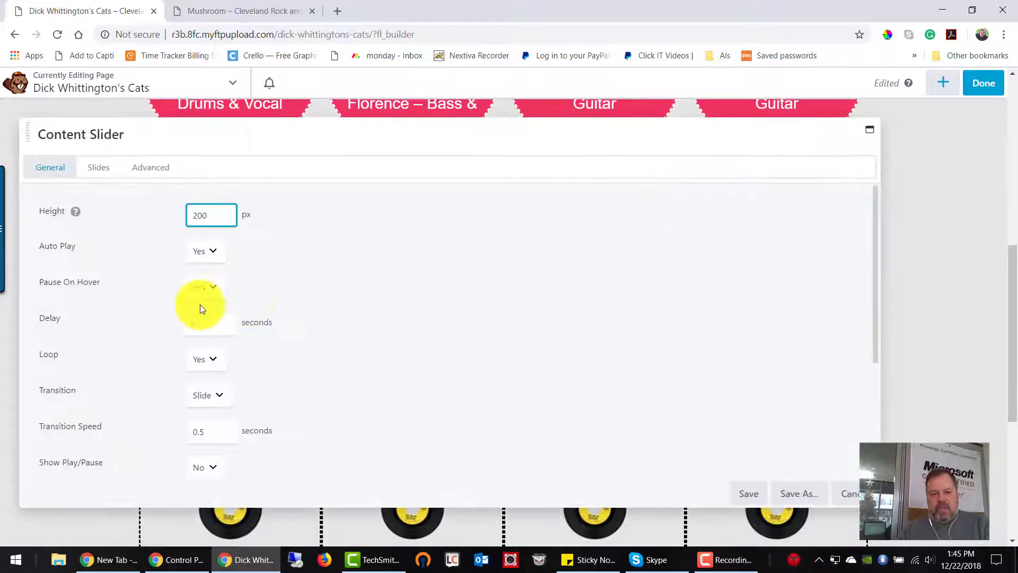
click(98, 169)
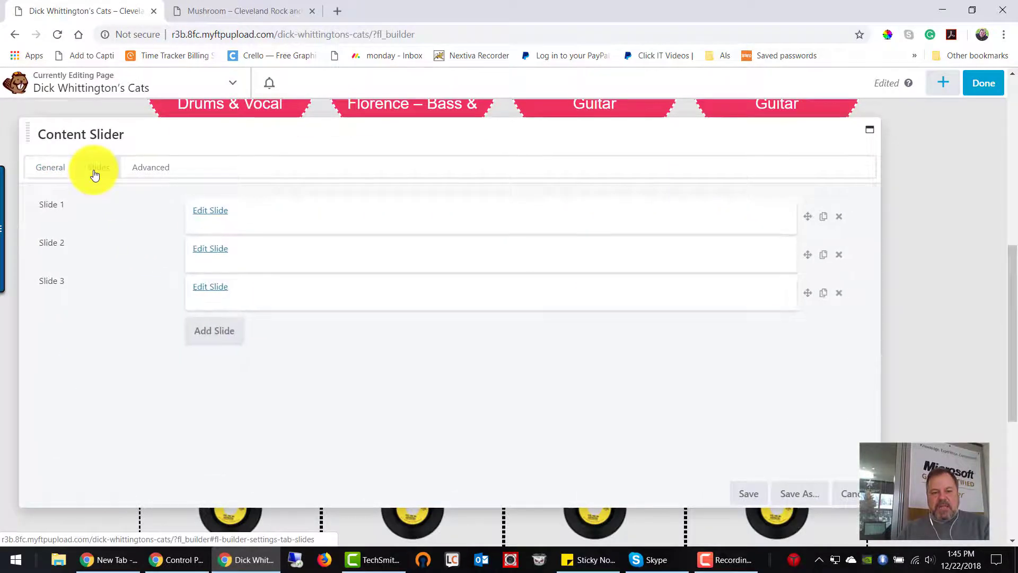
click(227, 335)
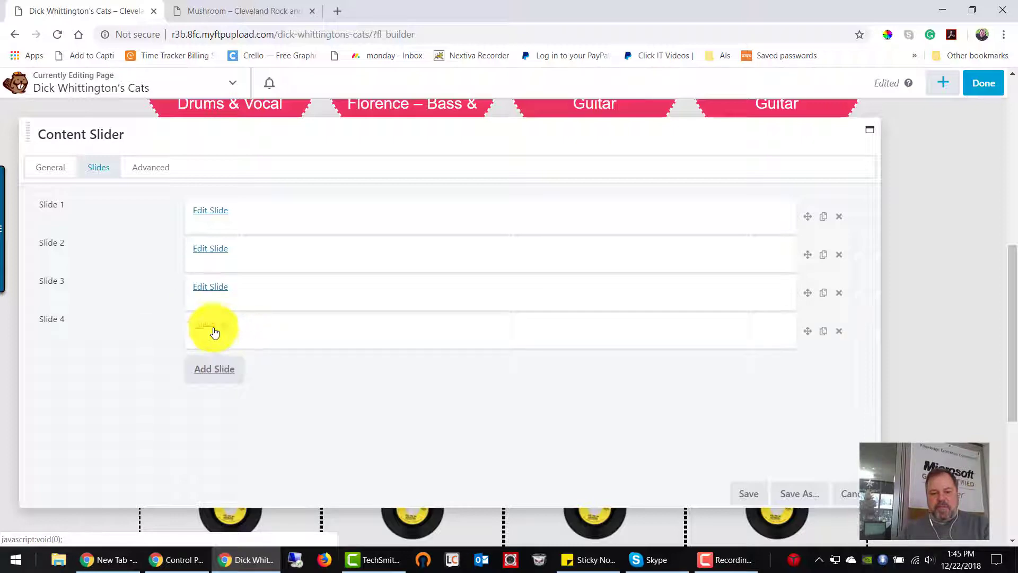
click(212, 325)
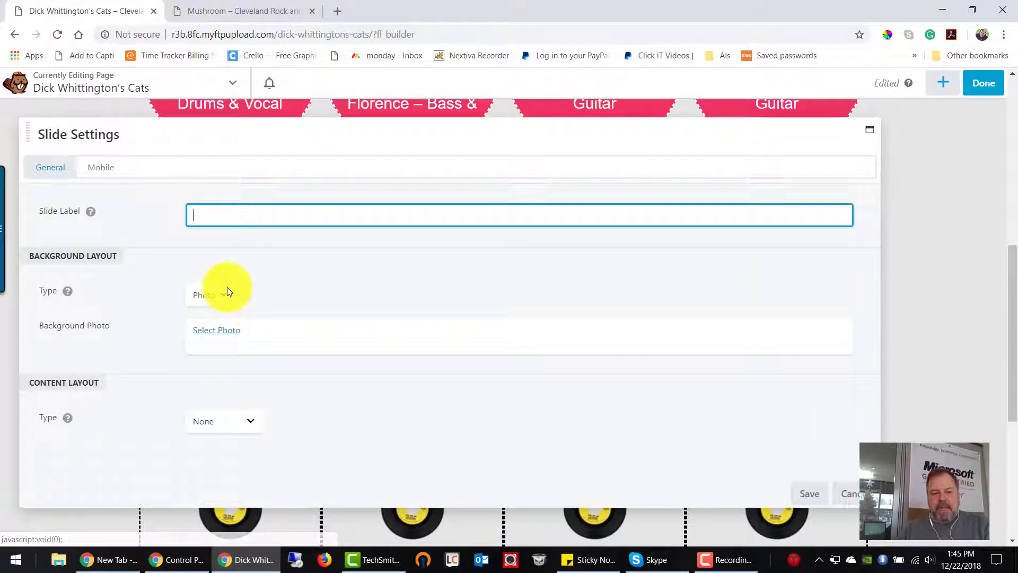
click(212, 331)
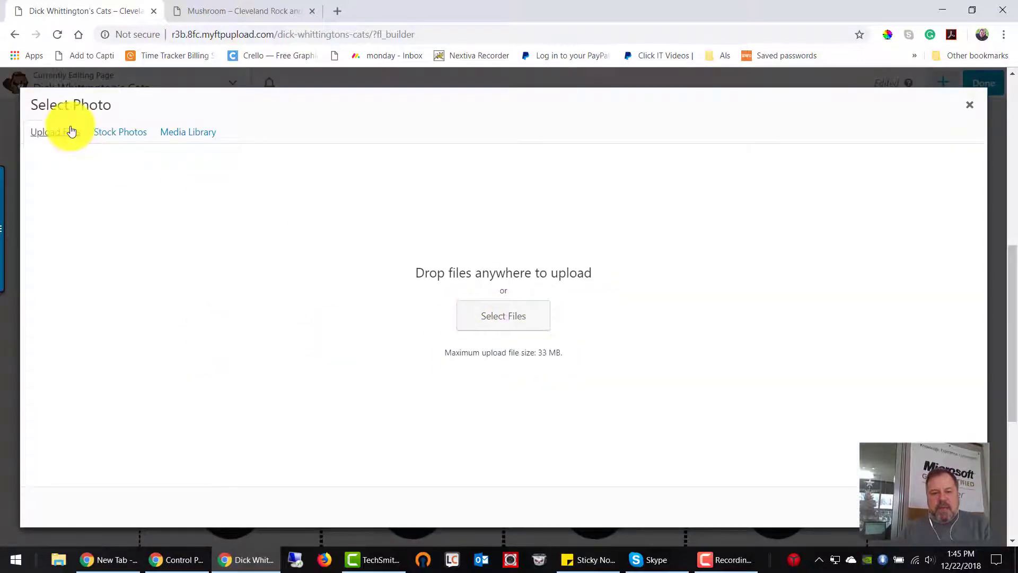
click(193, 135)
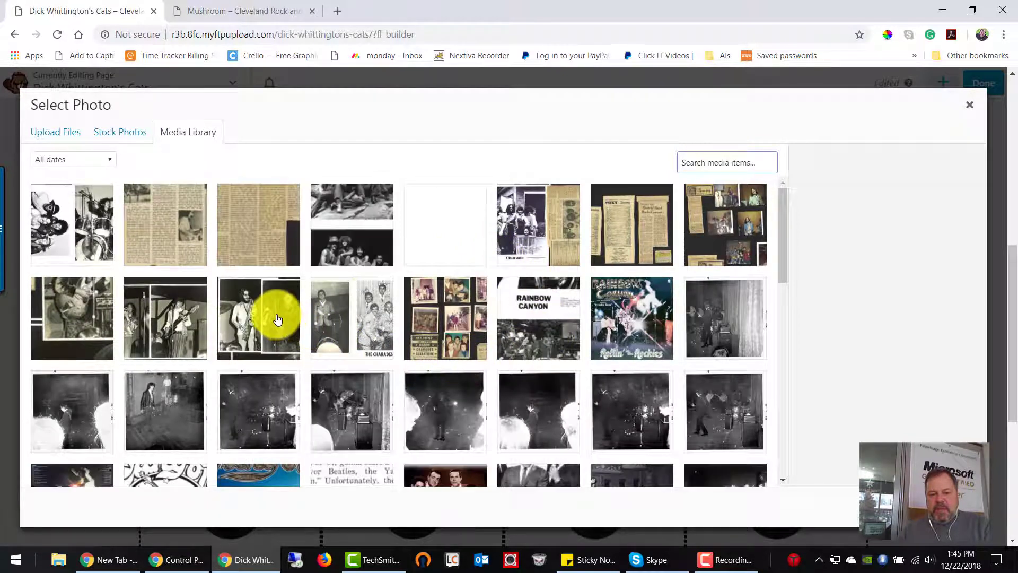
click(279, 318)
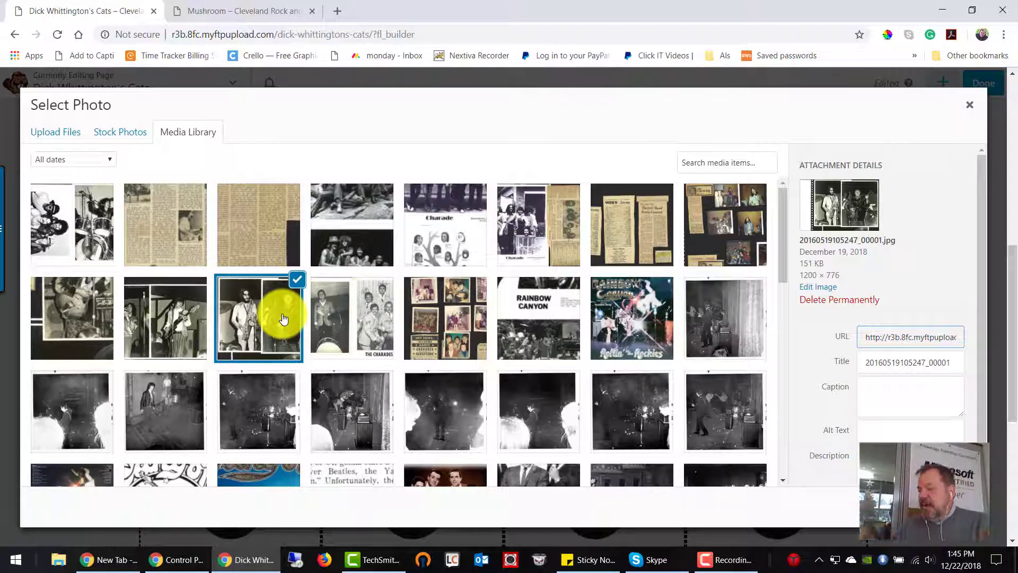
Step: Replace the selected photo's title with the full names of the two musicians, joined by "and"
click(952, 362)
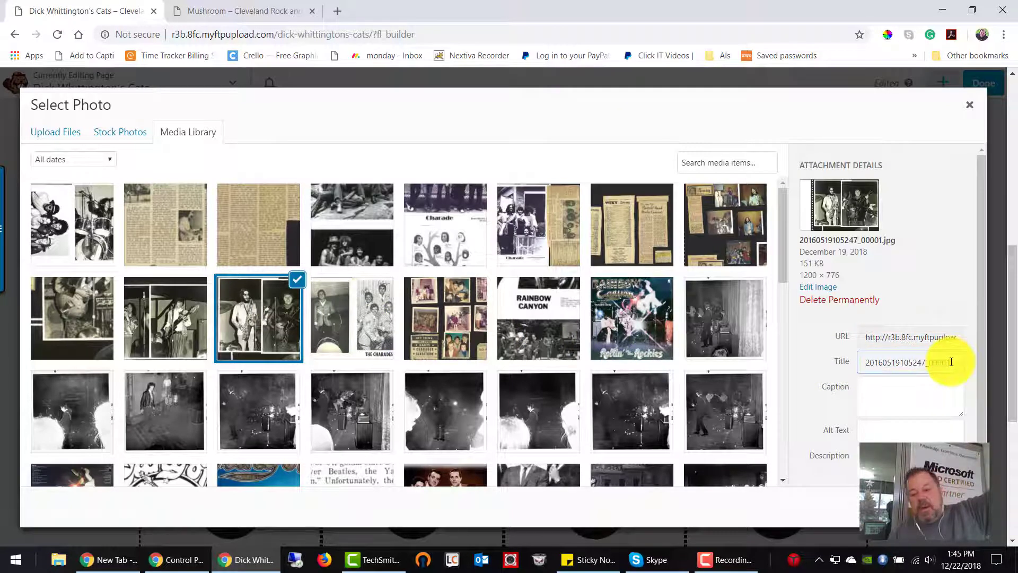
drag(951, 362, 859, 364)
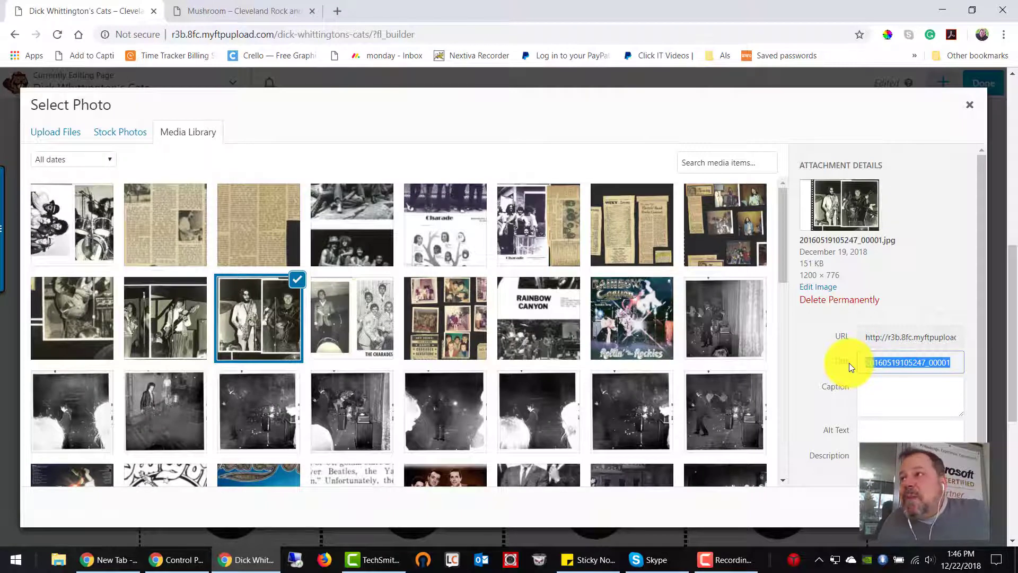
text(M)
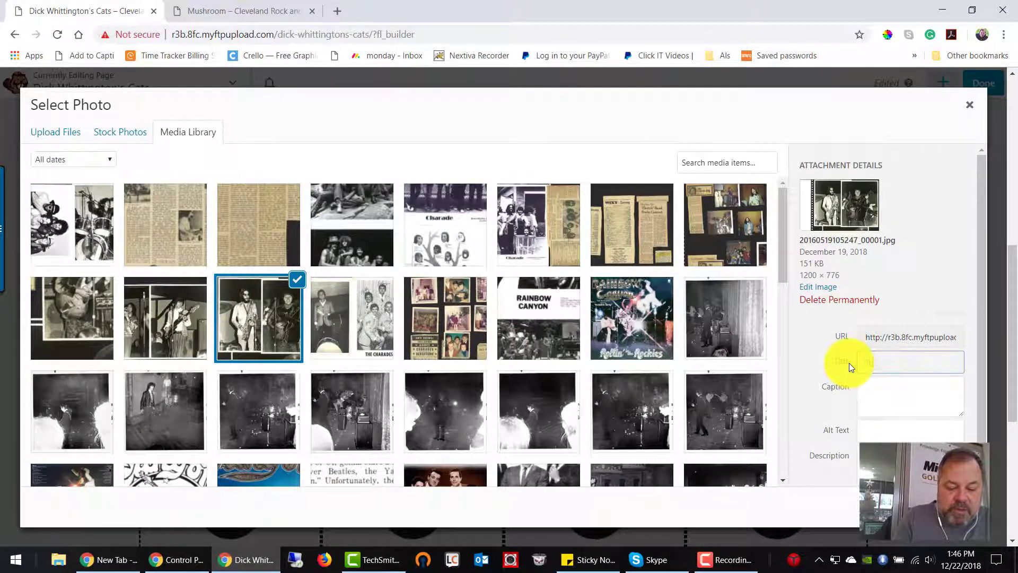
text(ony)
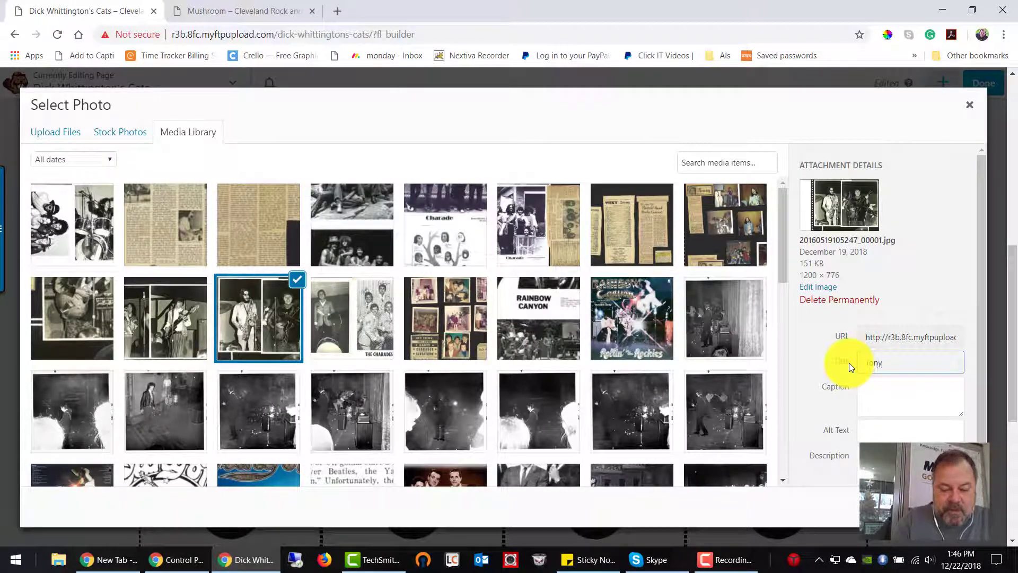
text( Bod)
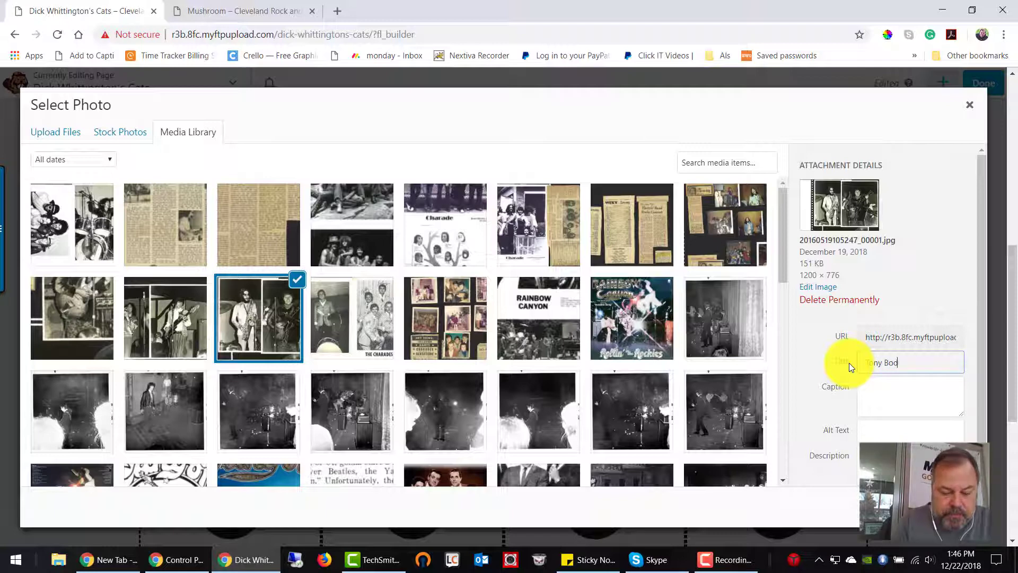
text(anza)
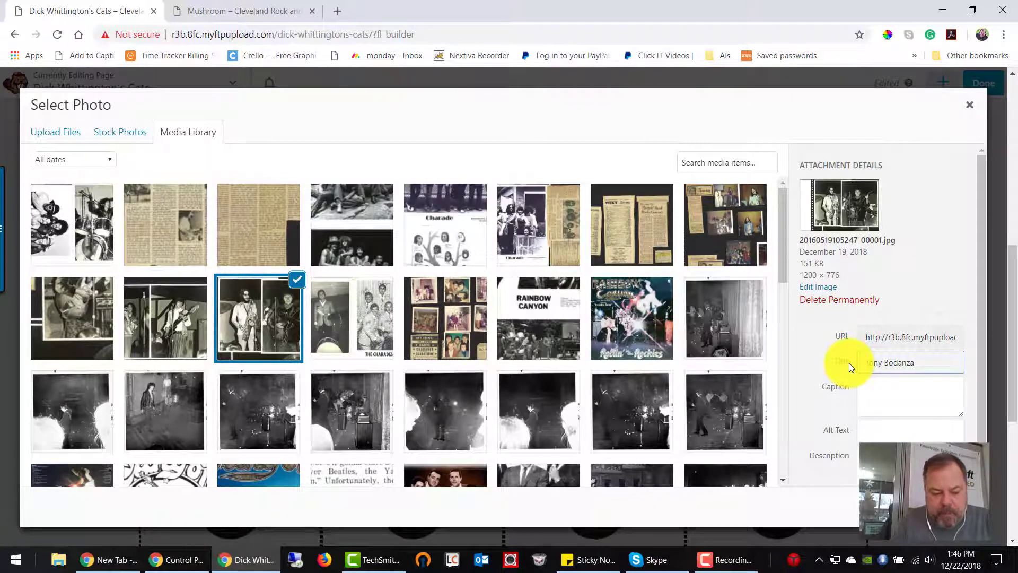
text(and Do)
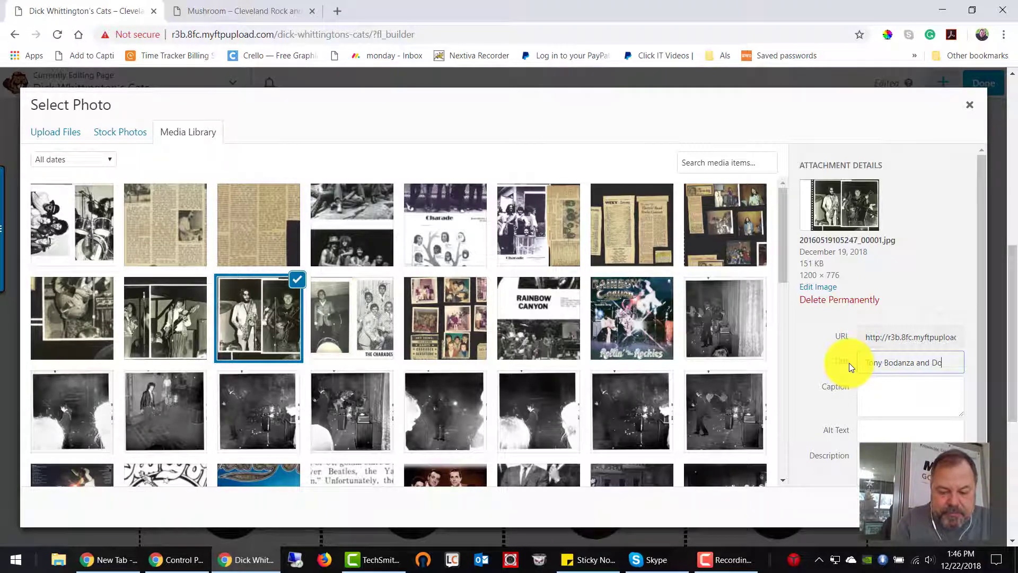
text(n)
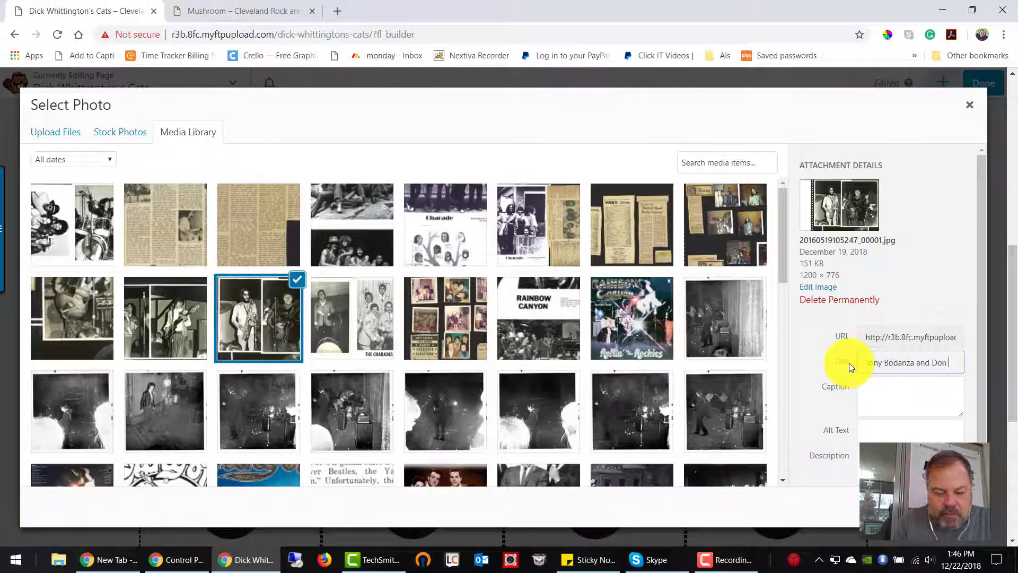
text( Ku)
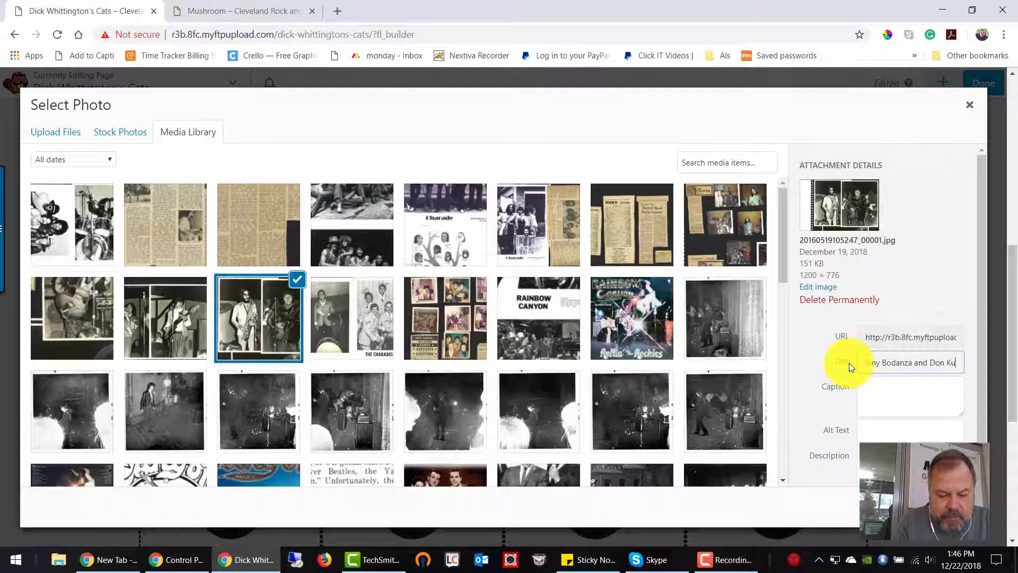
text(bec)
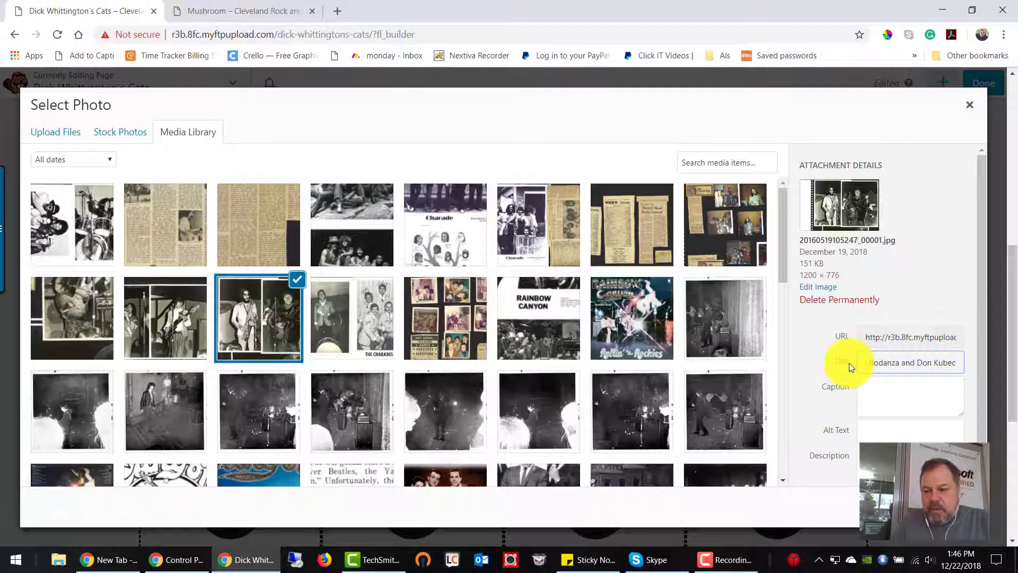
Step: Copy the photo's title into its alt text and confirm the photo as the fourth slide's background
triple_click(918, 365)
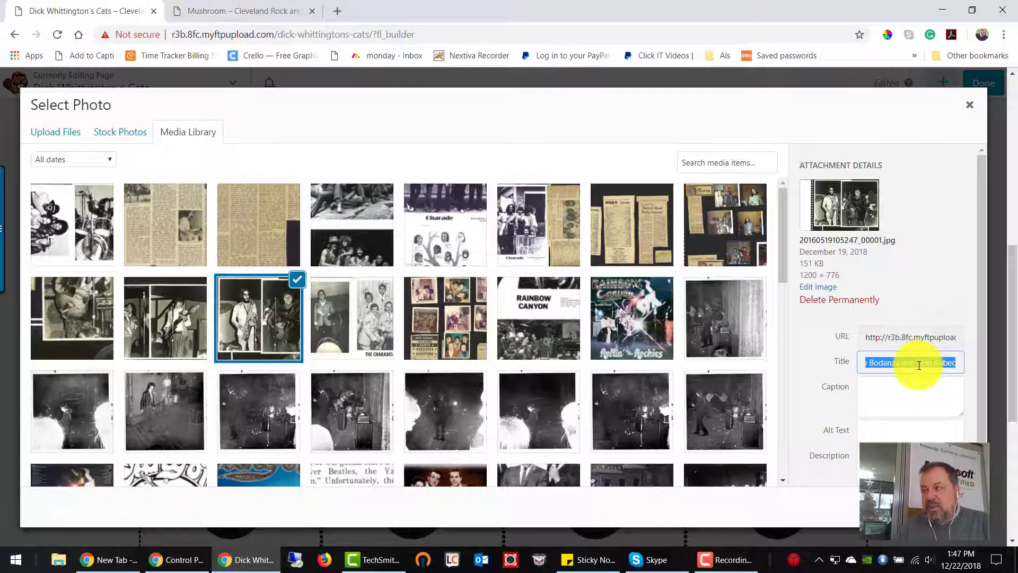
click(899, 427)
key(ctrl+v)
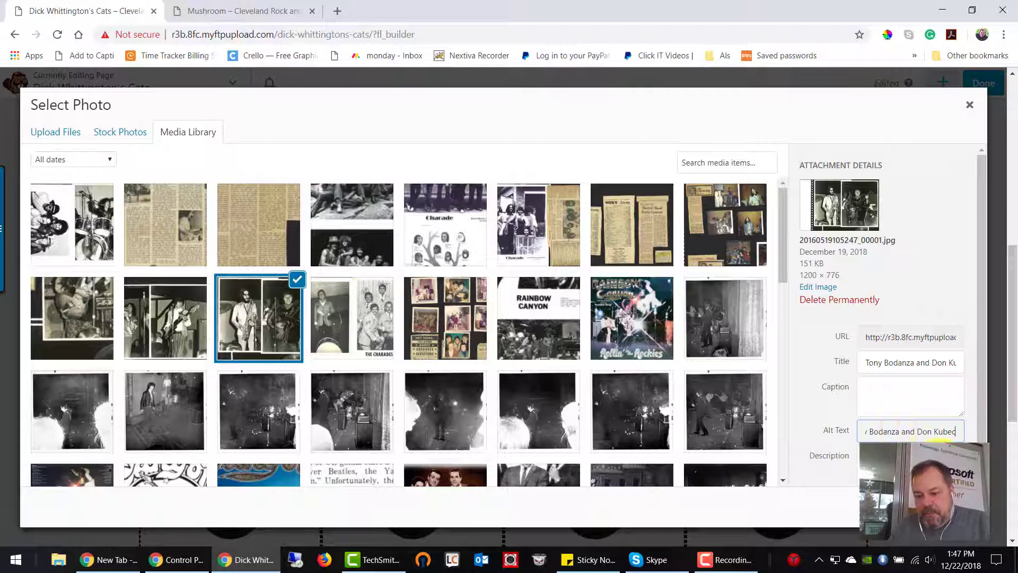
click(941, 507)
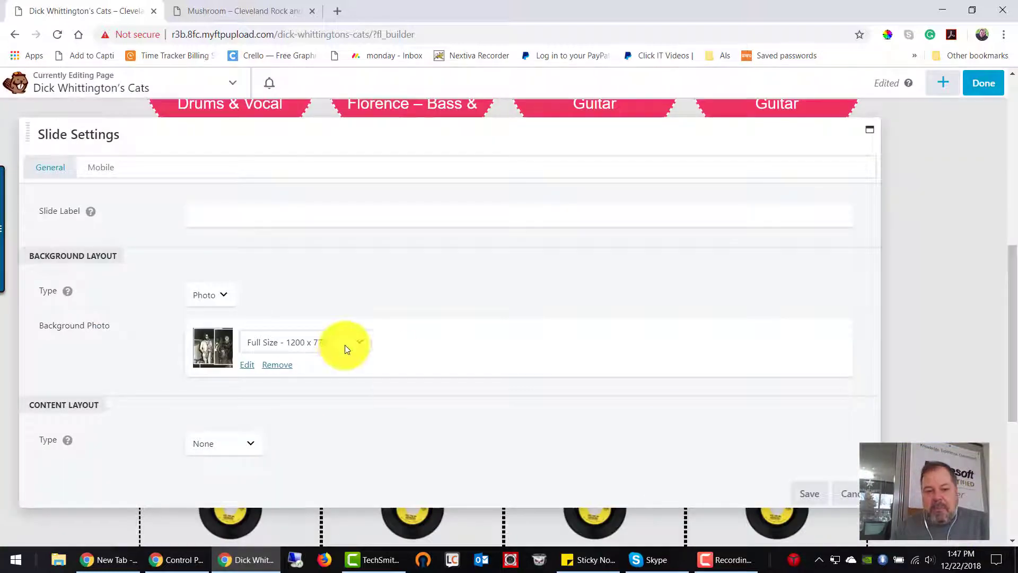
Step: Set the fourth slide's background photo size to Medium - 300 x 194 and save the slide and the content slider
click(289, 342)
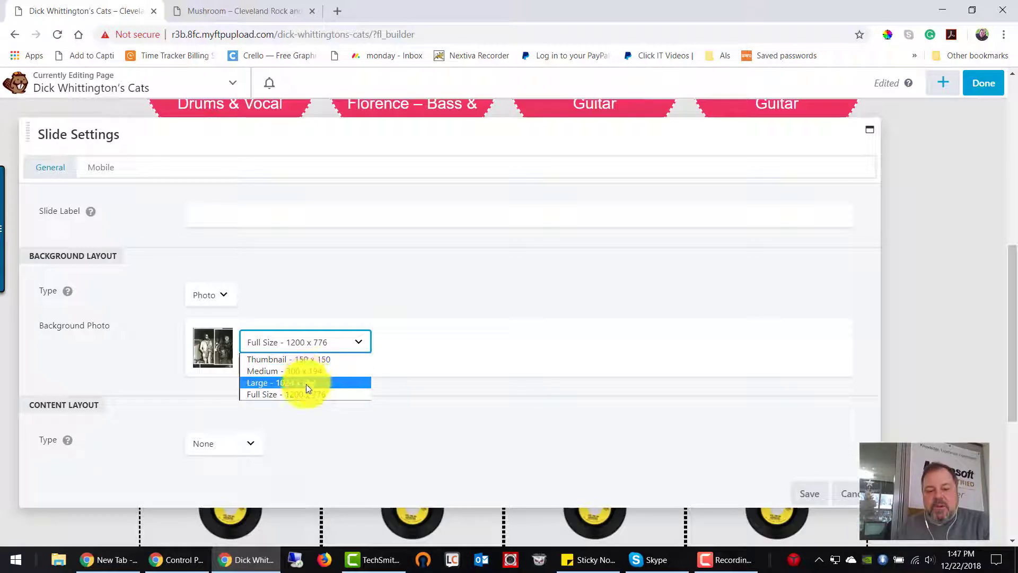
click(309, 371)
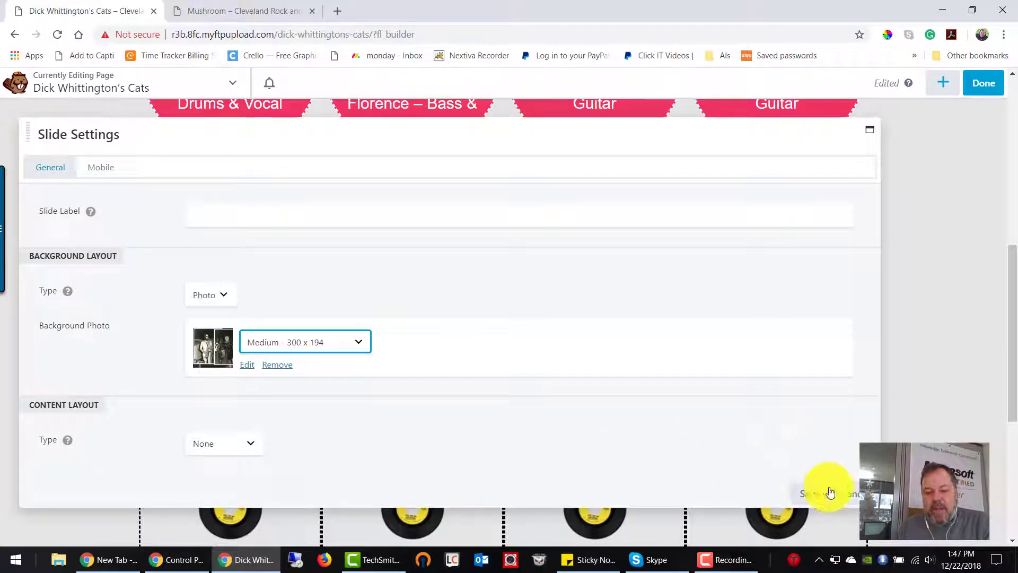
click(814, 496)
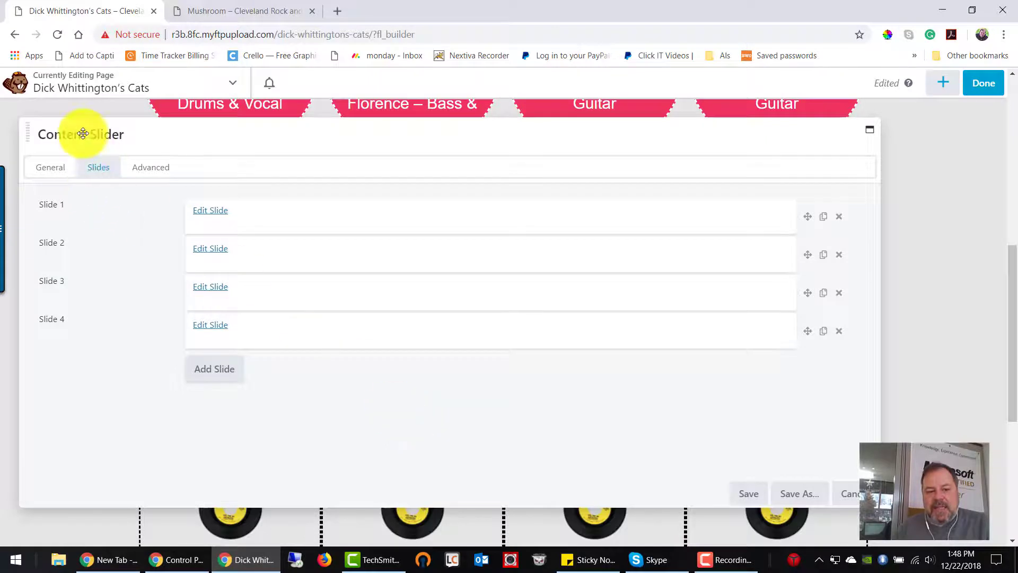
click(748, 493)
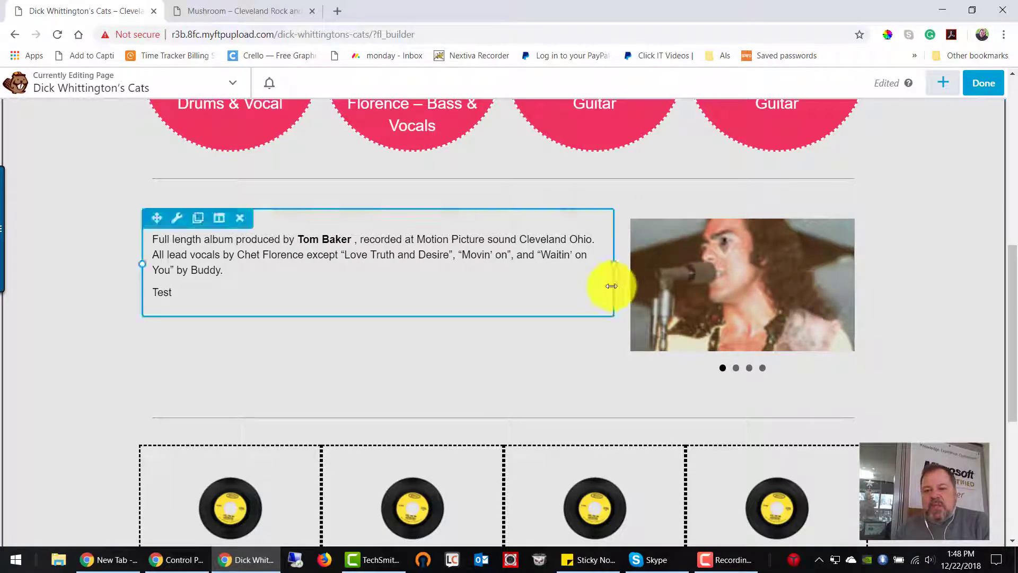
Step: Finish editing the Dick Whittington's Cats page and publish the changes
scroll(419, 324, up, 6)
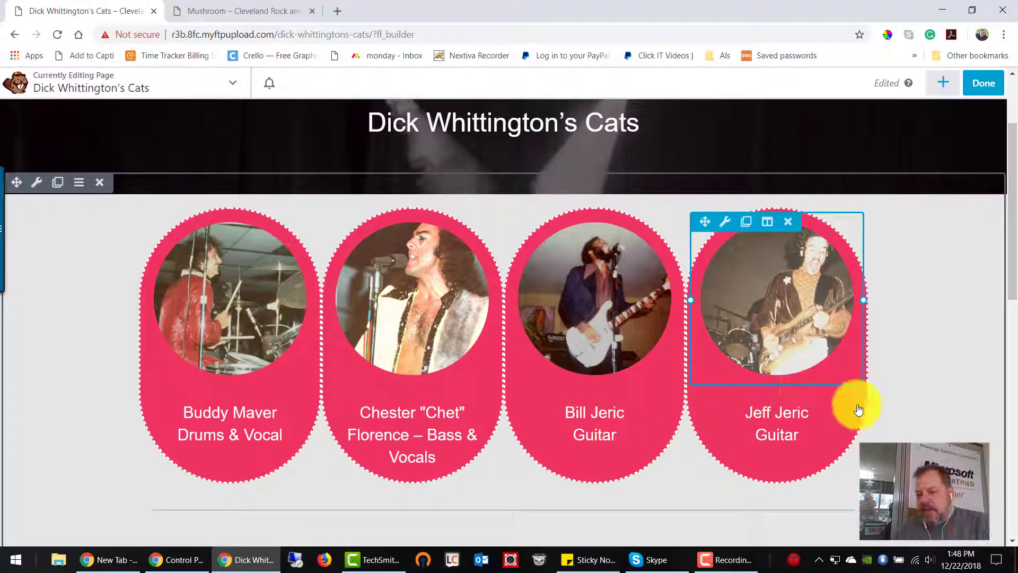
click(980, 83)
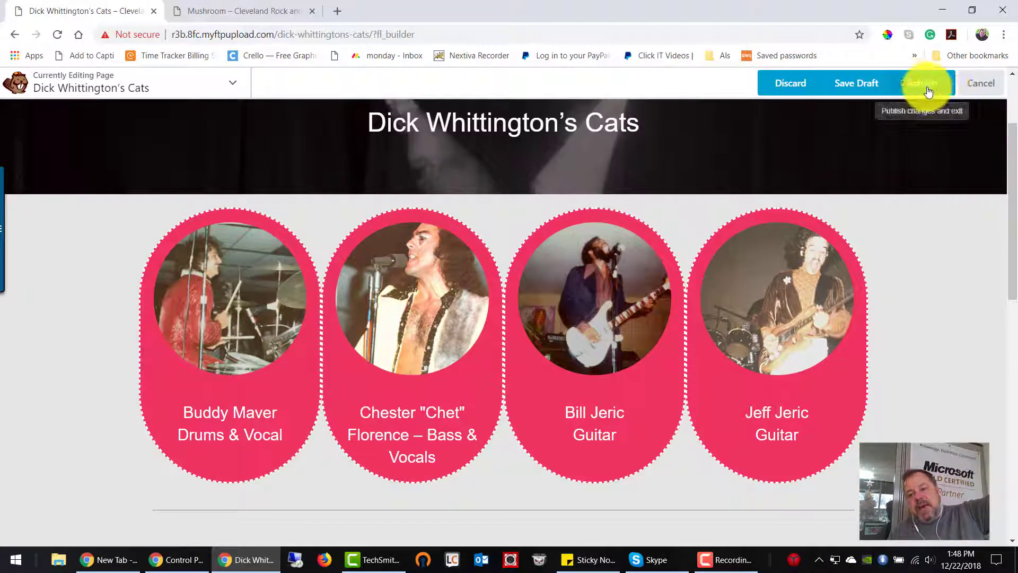
click(927, 92)
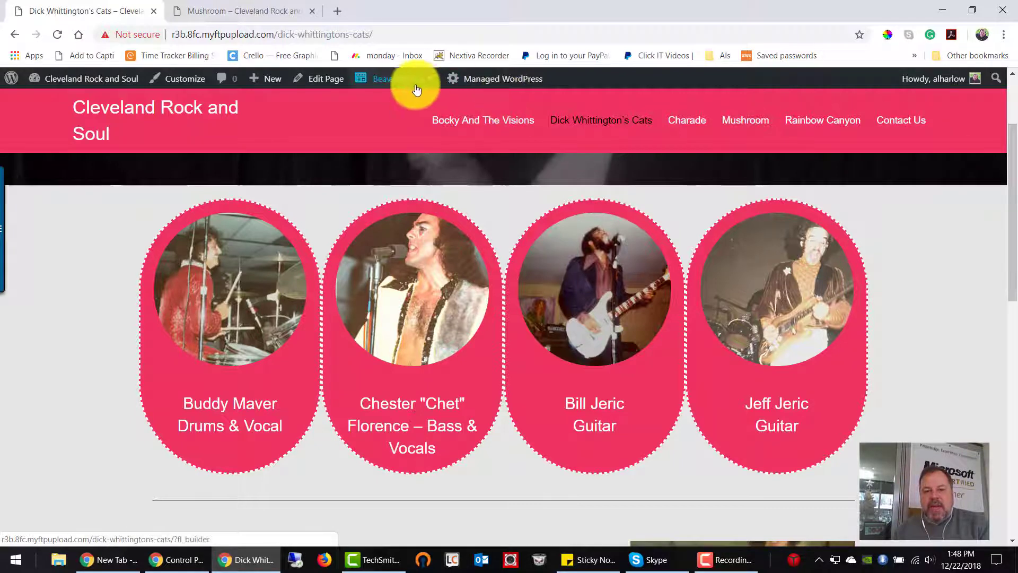
Step: Check the slider's fourth slide and the "Test" paragraph on the published page
scroll(451, 312, down, 7)
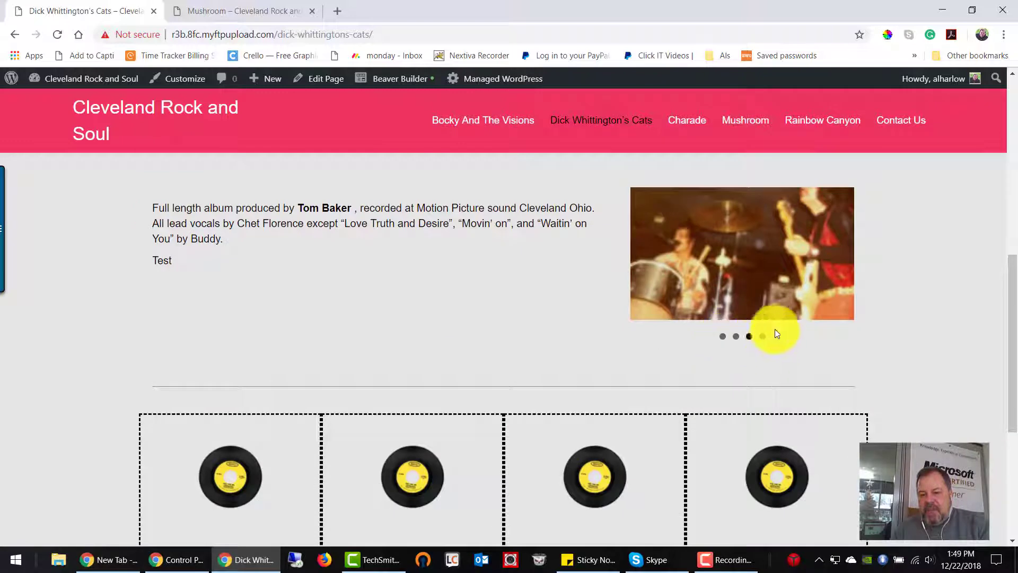
click(762, 340)
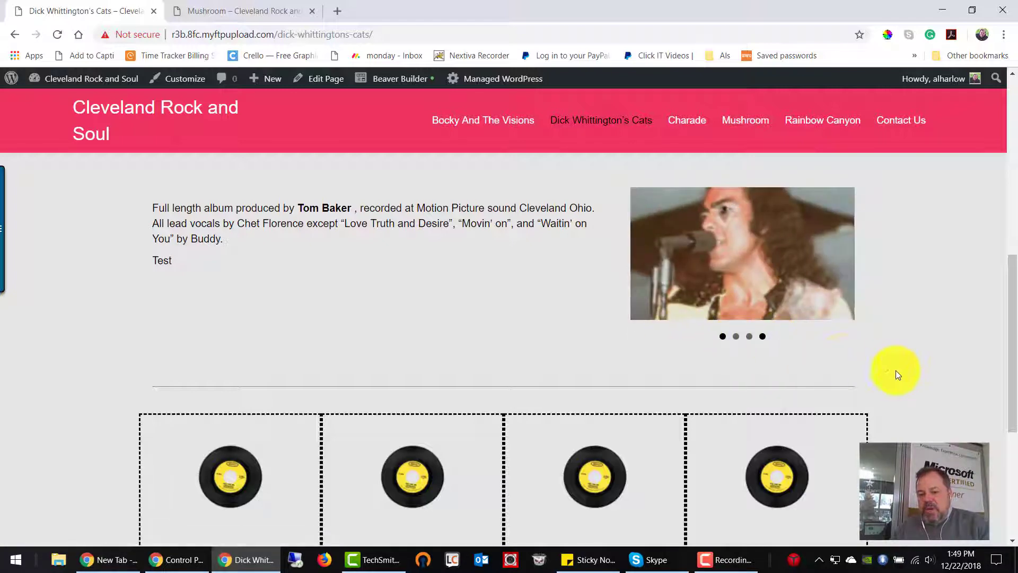
scroll(896, 369, up, 4)
double_click(161, 459)
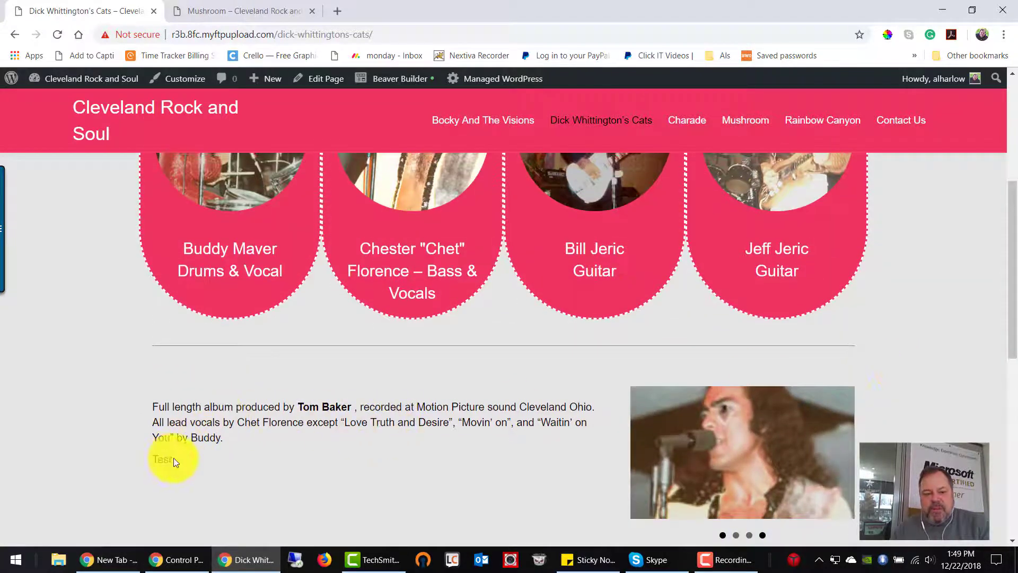
scroll(445, 424, up, 6)
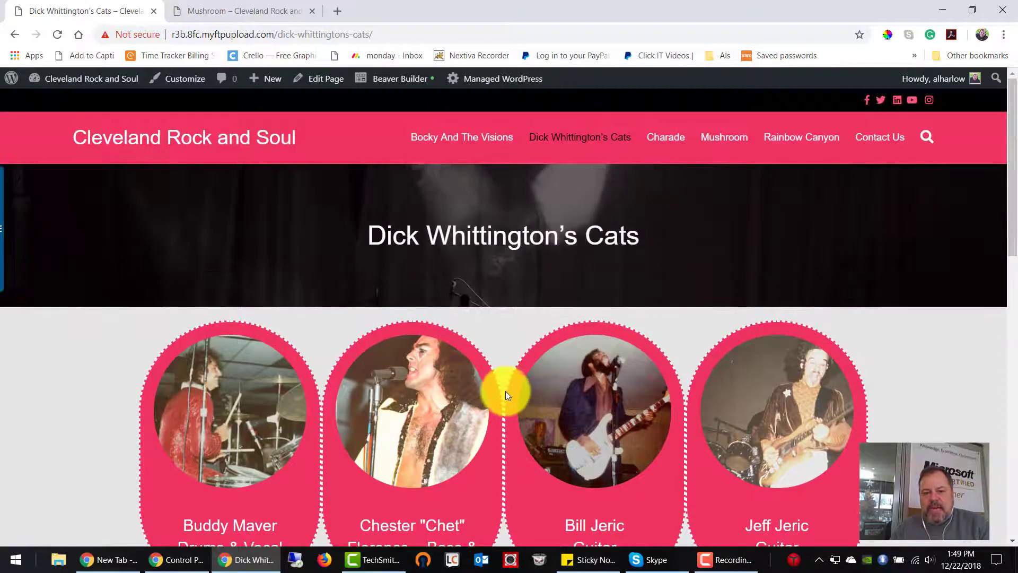
Step: Reopen the page in Beaver Builder and add a Video module from the basic modules to the page content
click(408, 84)
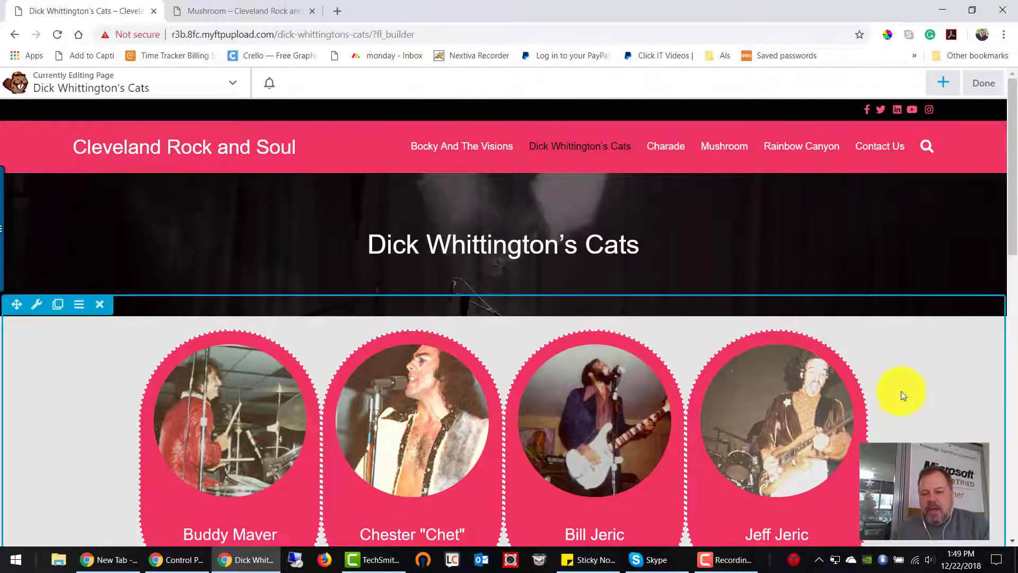
scroll(901, 390, down, 2)
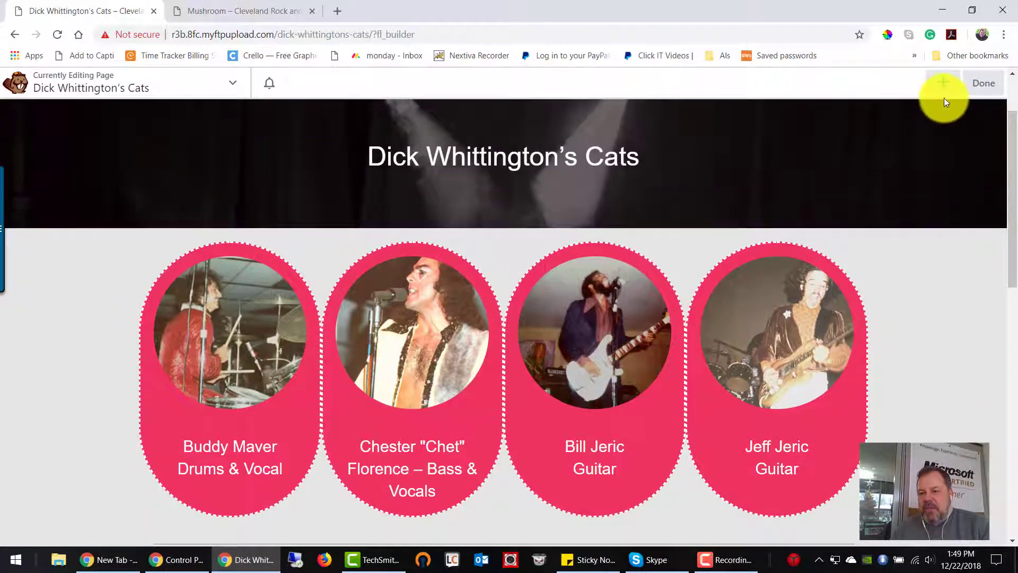
click(948, 84)
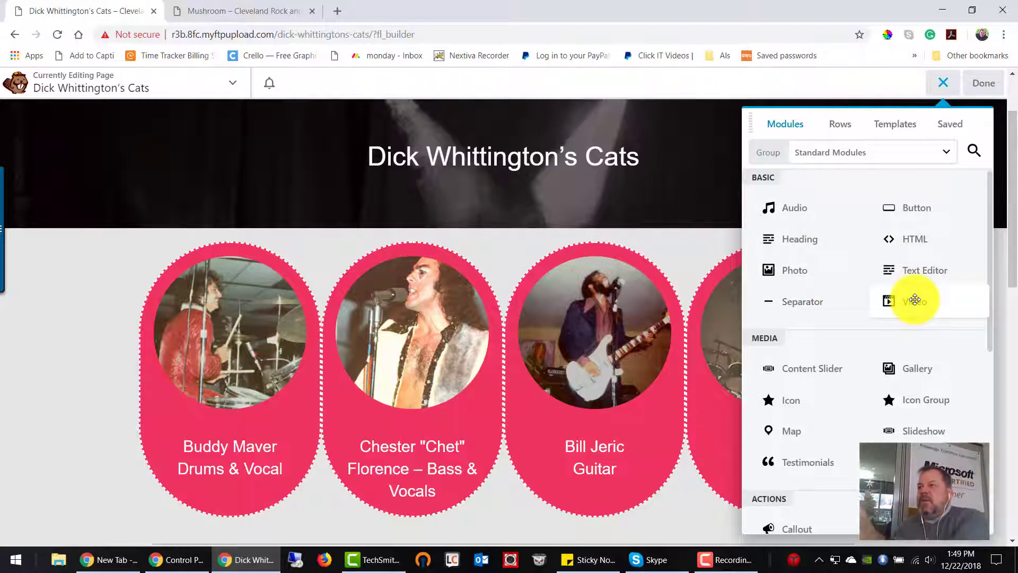
scroll(914, 299, down, 3)
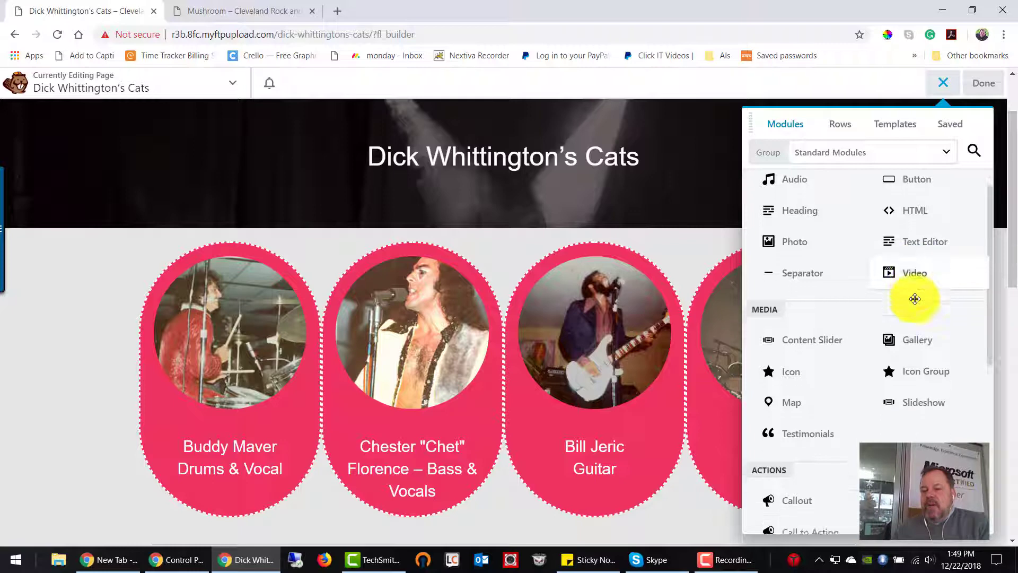
drag(913, 215, 587, 424)
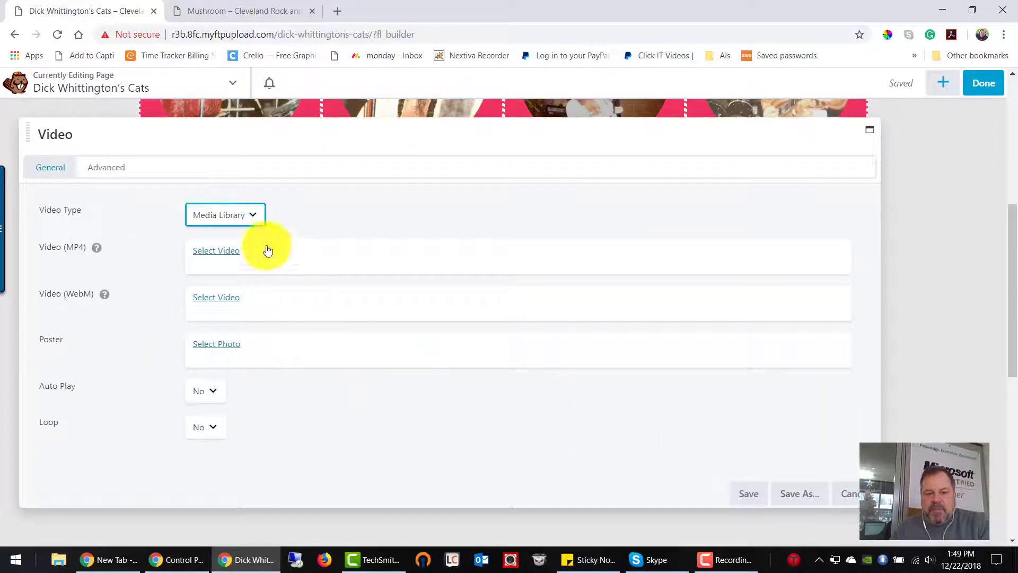
Step: Keep Media Library as the video type and open the file upload view for the module's MP4 video
click(253, 222)
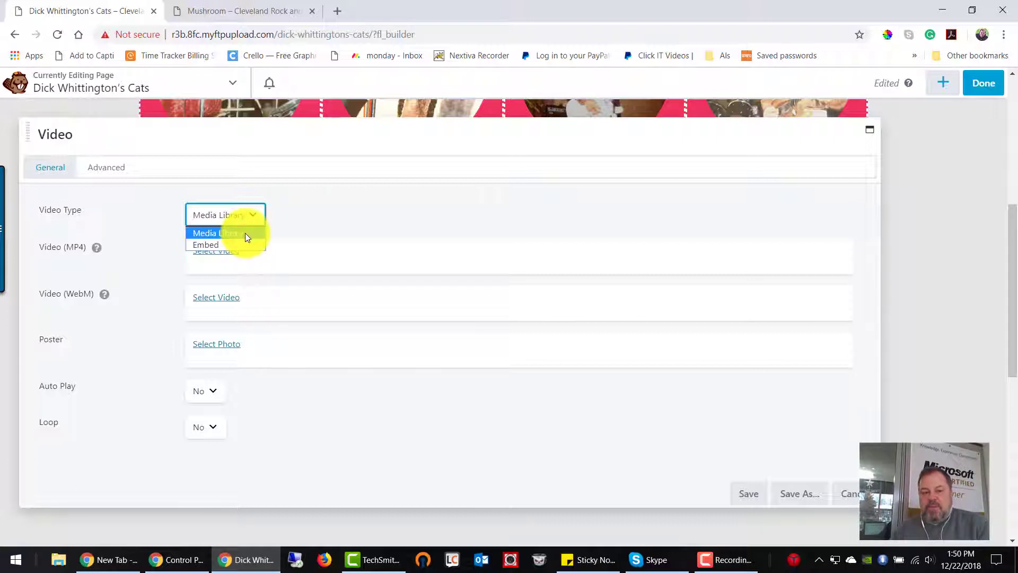
click(245, 233)
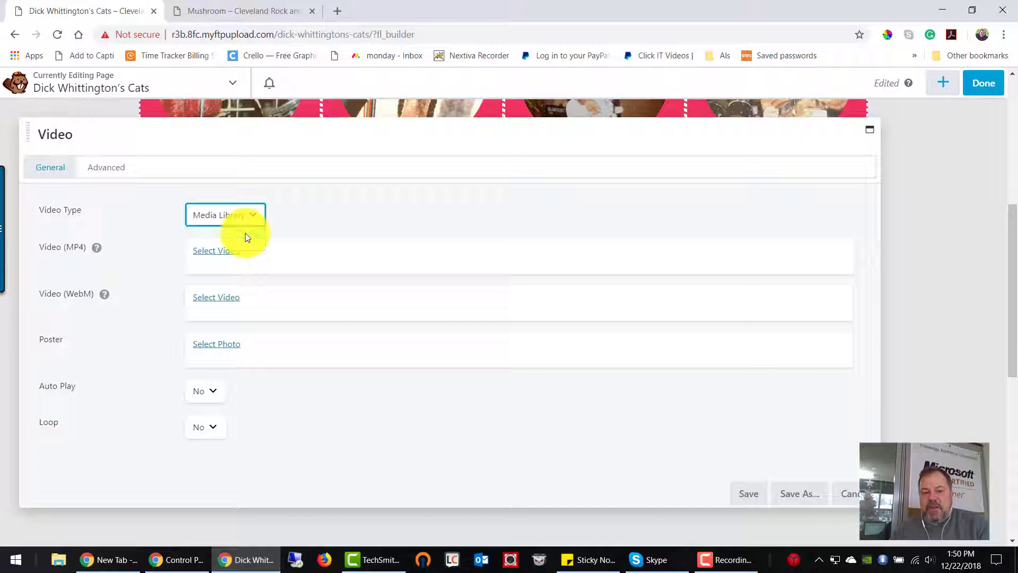
click(227, 252)
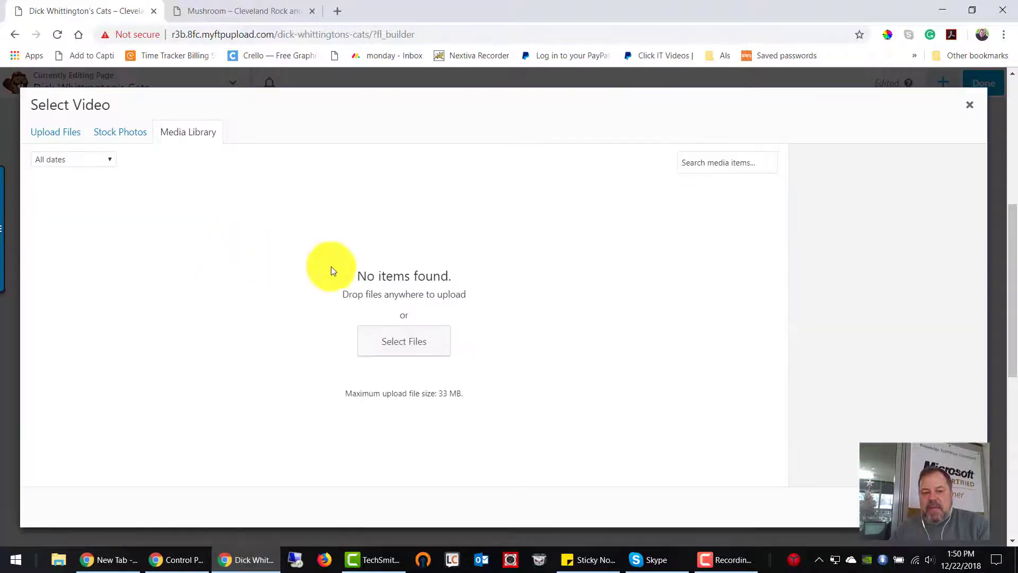
click(55, 135)
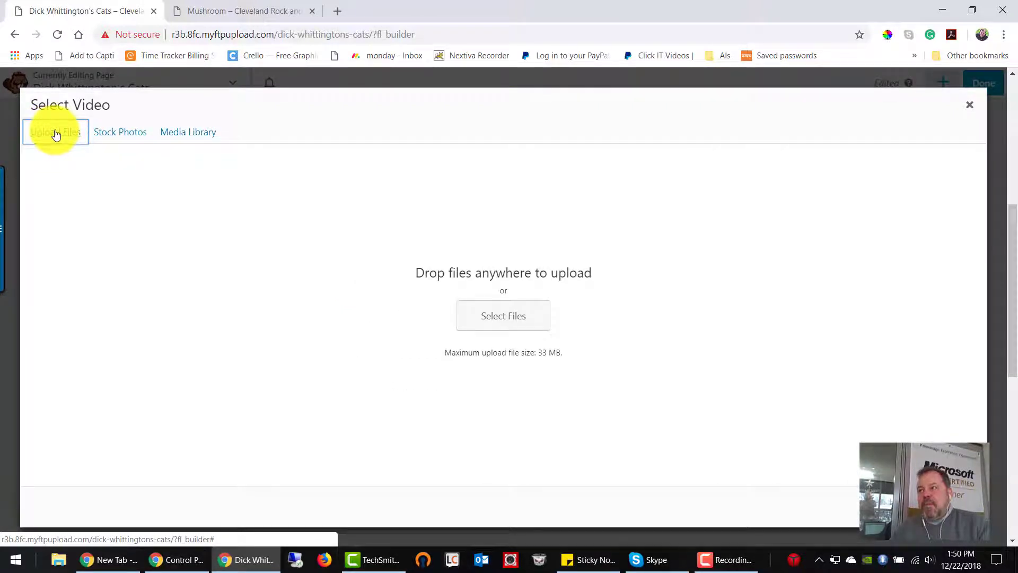